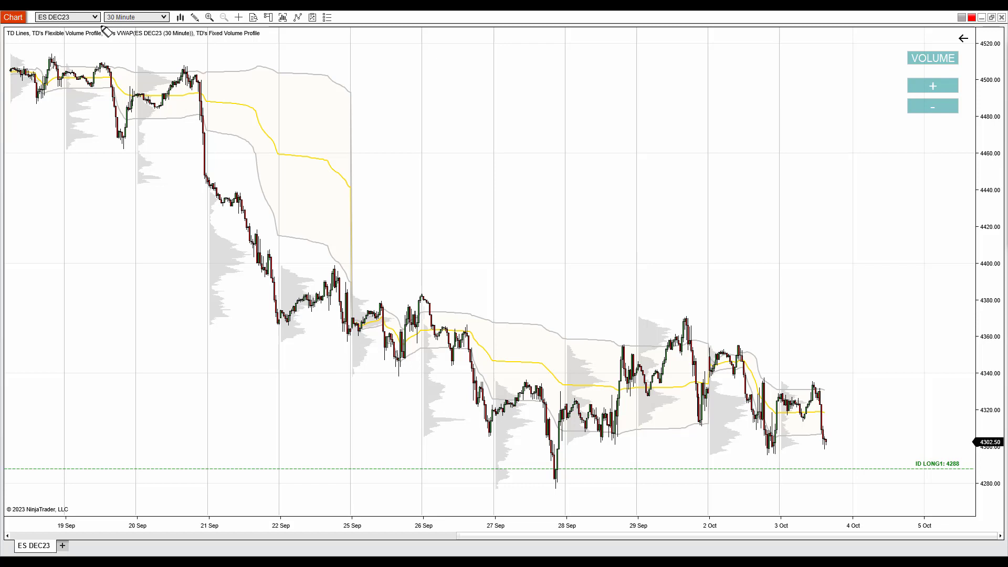
Step: Underline the ES DEC23 instrument and 30 Minute timeframe with one joined pink line
left_click_drag(102, 28, 185, 25)
left_click_drag(35, 25, 25, 25)
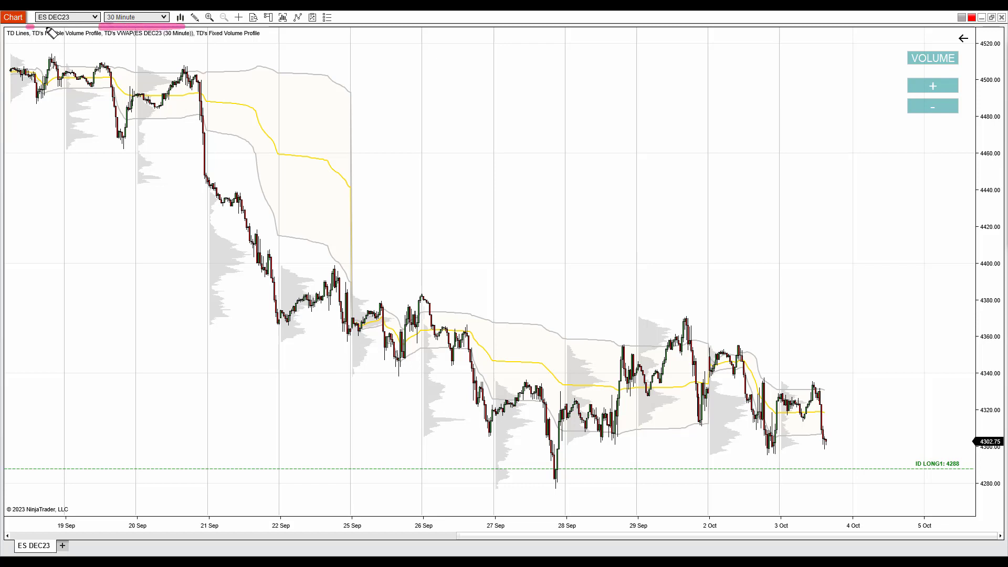
left_click_drag(106, 25, 36, 26)
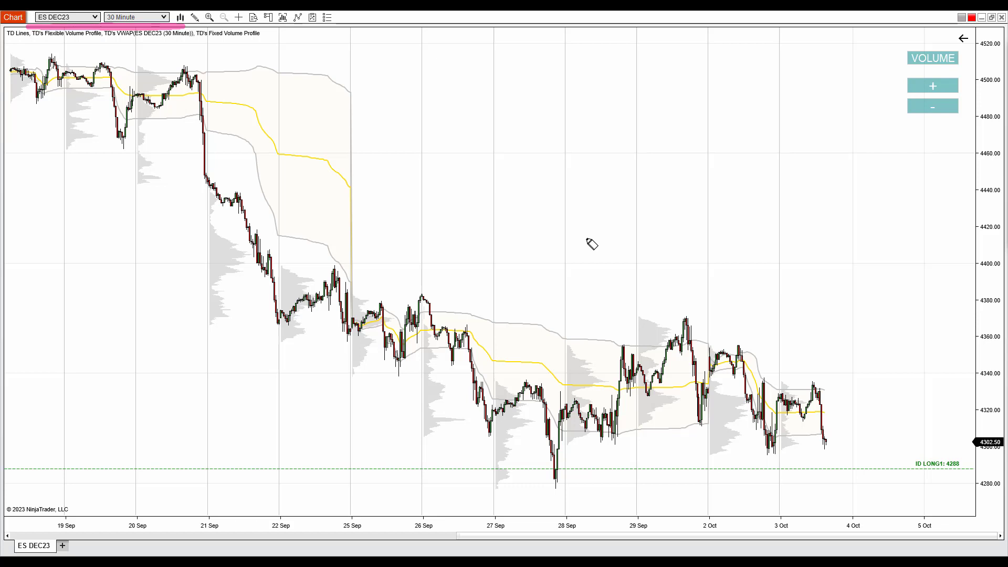
key("Escape")
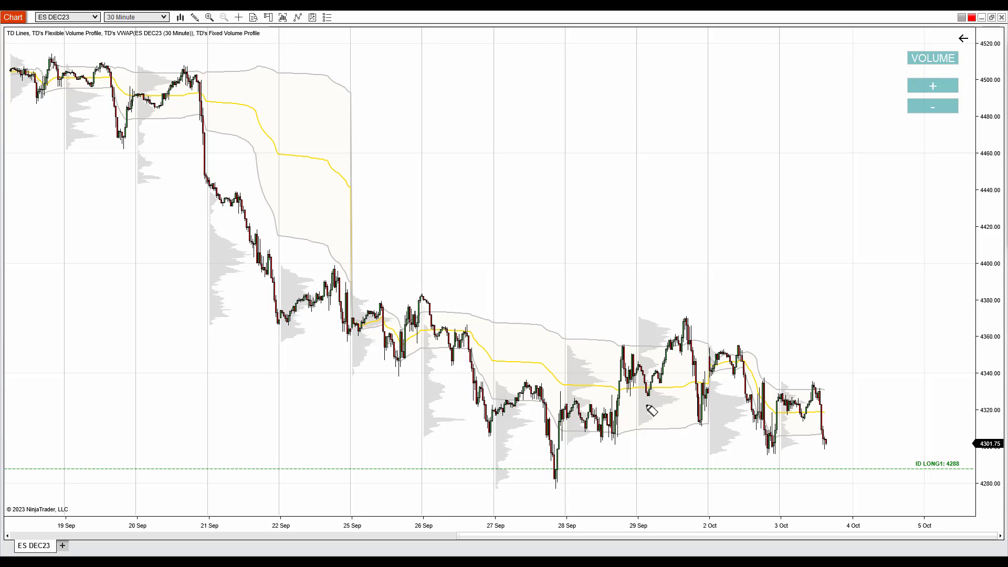
mouse_move(86, 80)
left_mouse_down()
mouse_move(517, 430)
mouse_move(479, 435)
left_mouse_up()
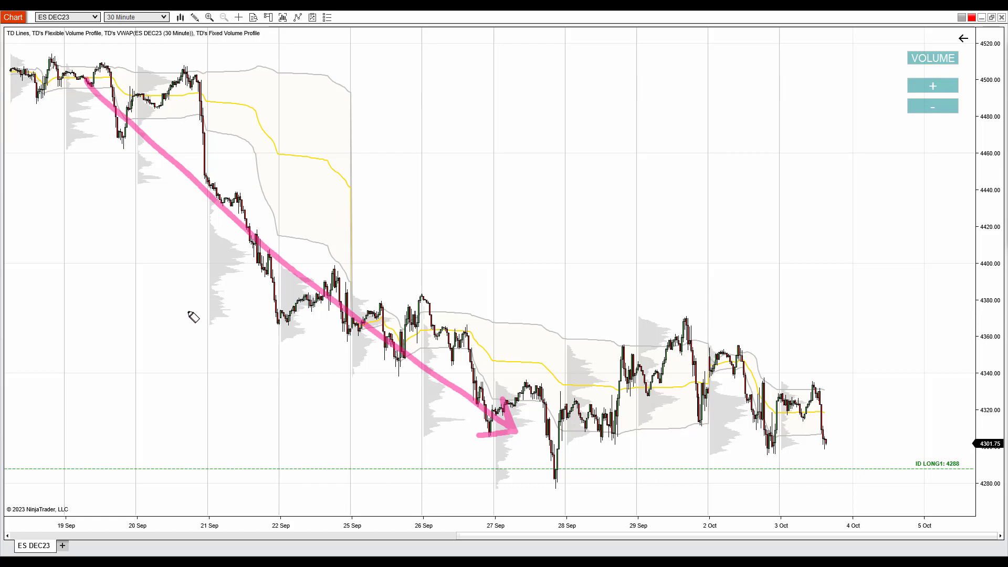
key("e")
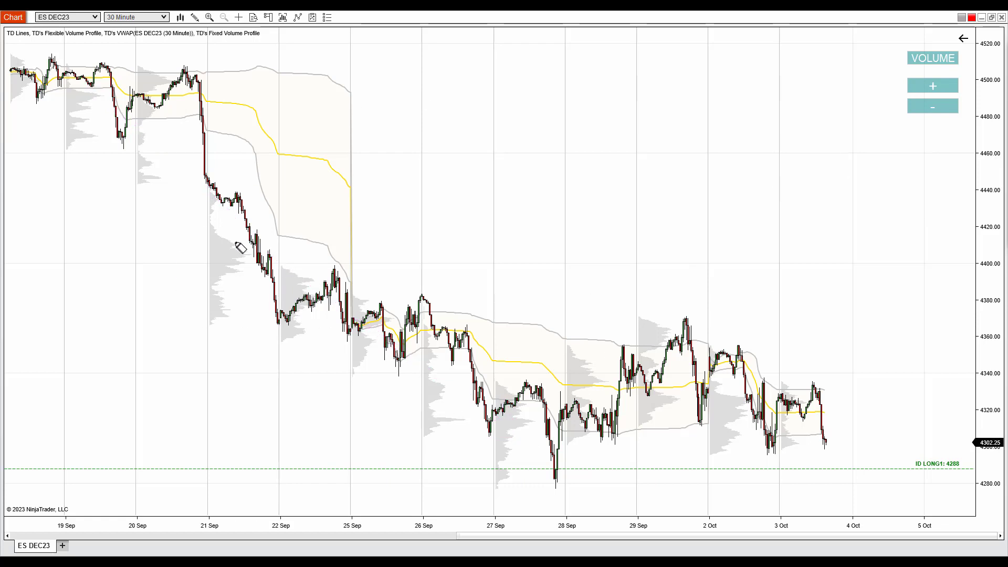
left_click_drag(225, 209, 234, 214)
mouse_move(292, 263)
left_mouse_down()
mouse_move(321, 336)
mouse_move(283, 243)
left_mouse_up()
mouse_move(354, 291)
left_mouse_down()
mouse_move(341, 356)
mouse_move(415, 302)
mouse_move(476, 379)
mouse_move(404, 315)
left_mouse_up()
mouse_move(501, 378)
left_mouse_down()
mouse_move(496, 391)
mouse_move(516, 367)
mouse_move(498, 377)
left_mouse_up()
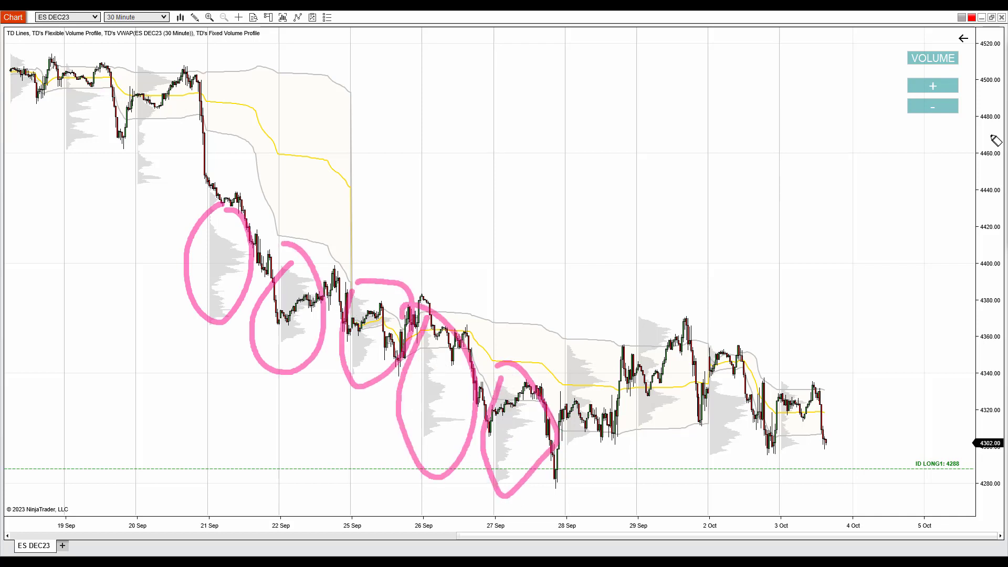
key("Escape")
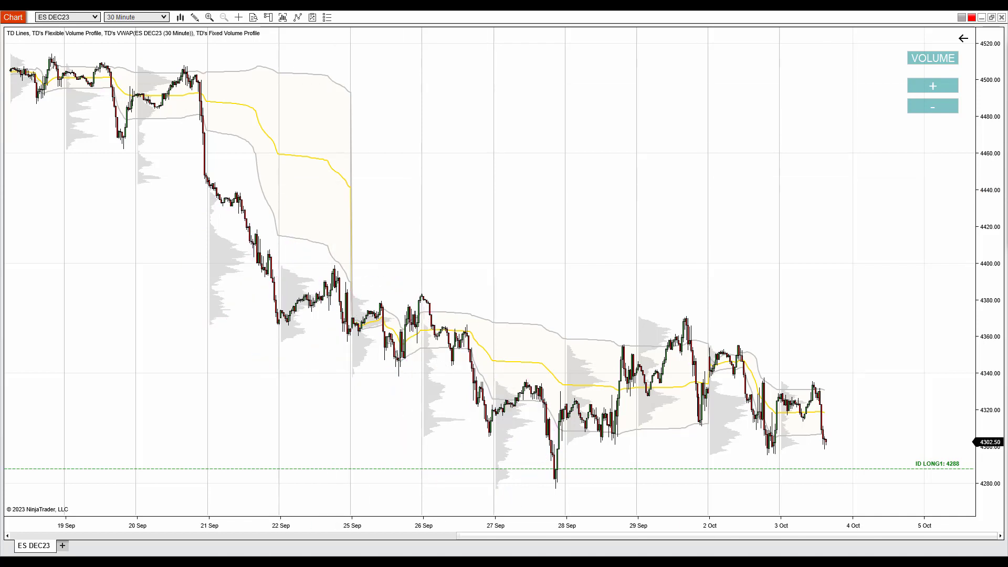
Step: Draw a pink downtrend arrow and a black P over the 27 Sep profile
mouse_move(111, 81)
left_mouse_down()
mouse_move(465, 437)
mouse_move(416, 439)
left_mouse_up()
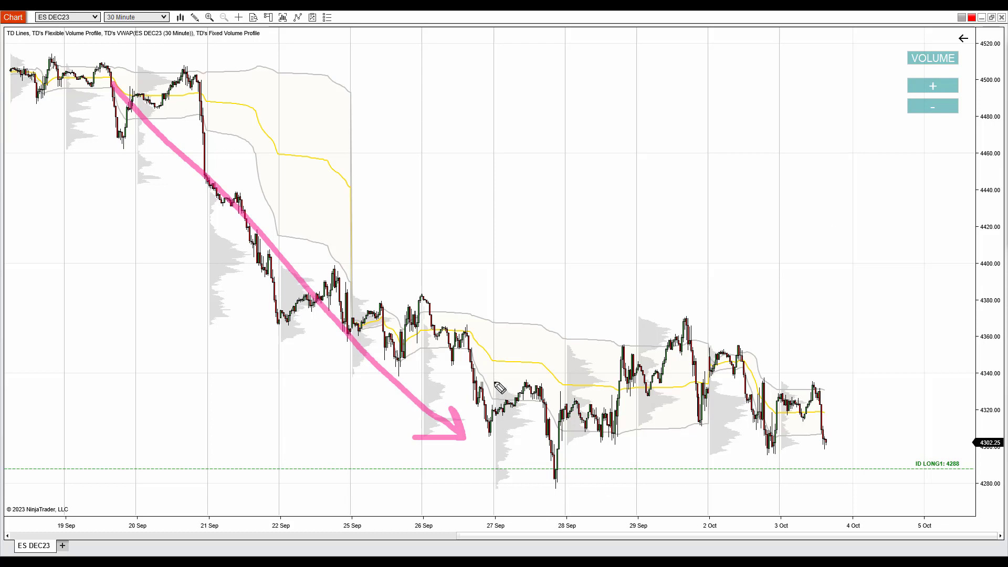
left_click_drag(494, 384, 493, 492)
mouse_move(494, 384)
left_mouse_down()
mouse_move(535, 415)
mouse_move(496, 434)
left_mouse_up()
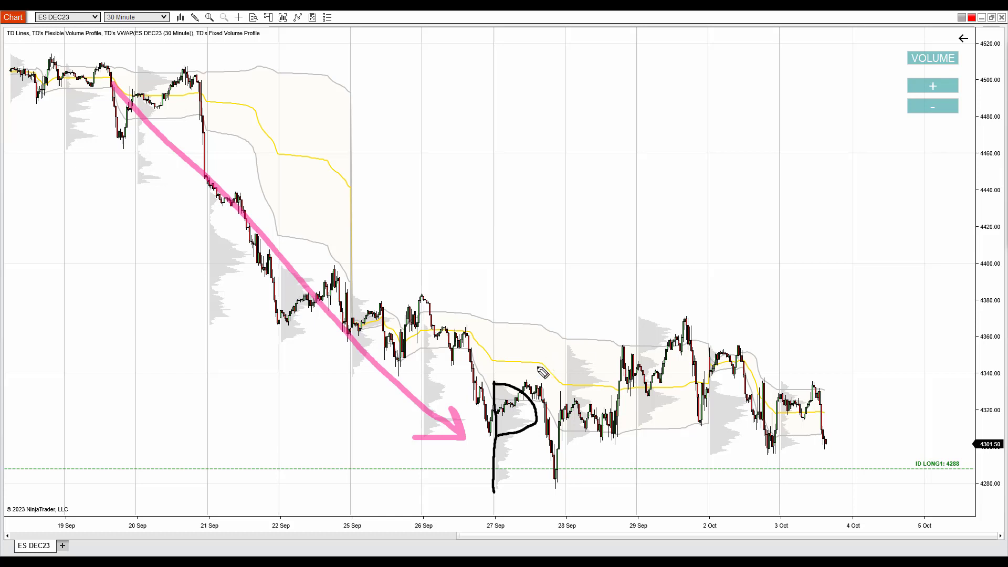
Step: Draw lines along the range's upper and lower edges and an upward rally arrow
left_click_drag(535, 366, 869, 375)
left_click_drag(548, 433, 837, 437)
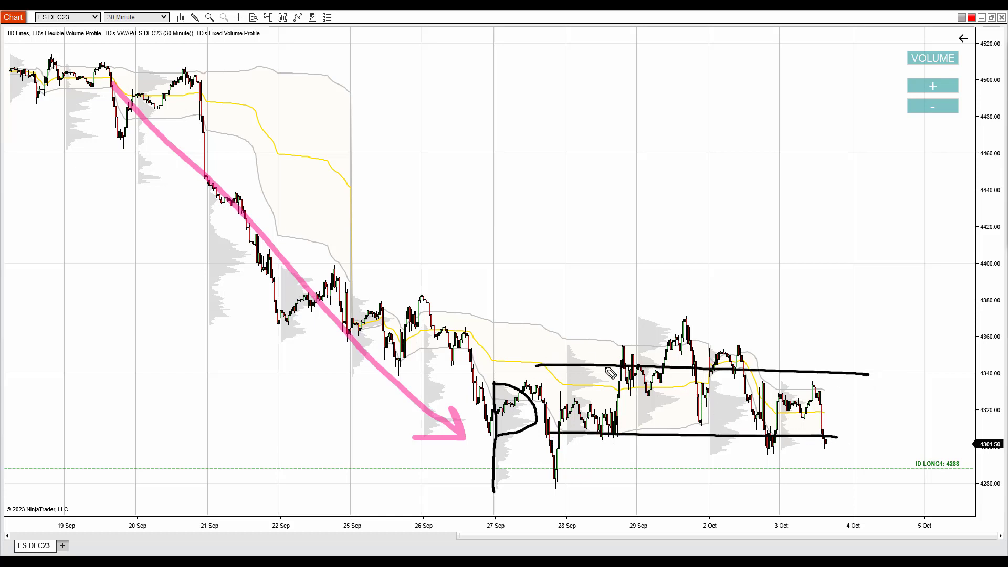
mouse_move(587, 363)
left_mouse_down()
mouse_move(748, 90)
mouse_move(766, 152)
left_mouse_up()
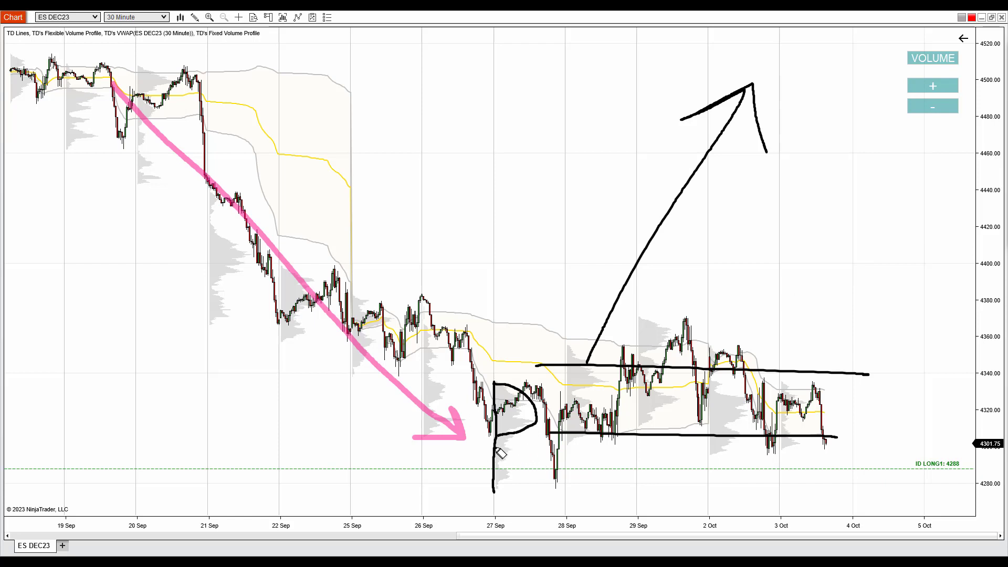
Step: Circle the P's tail in yellow, circle and fill its bowl in blue, then erase everything
mouse_move(512, 444)
left_mouse_down()
mouse_move(469, 465)
mouse_move(528, 462)
mouse_move(514, 444)
left_mouse_up()
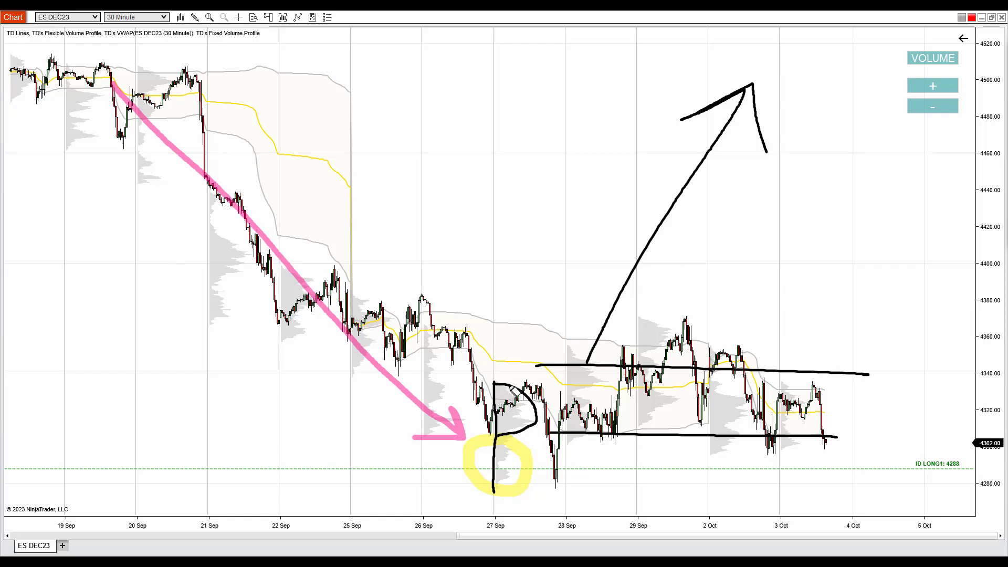
mouse_move(518, 383)
left_mouse_down()
mouse_move(483, 415)
mouse_move(549, 428)
mouse_move(512, 381)
left_mouse_up()
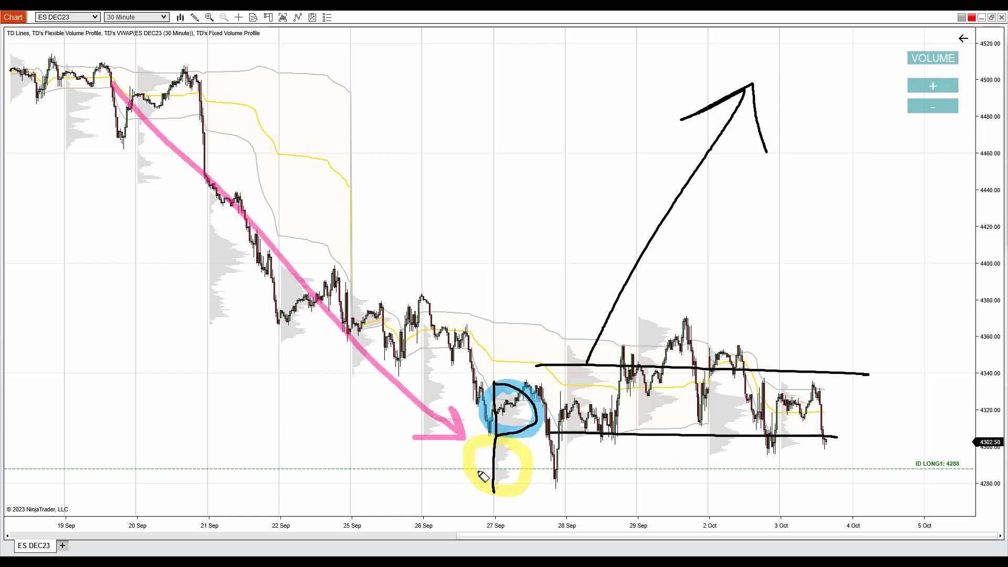
left_click_drag(501, 443, 488, 481)
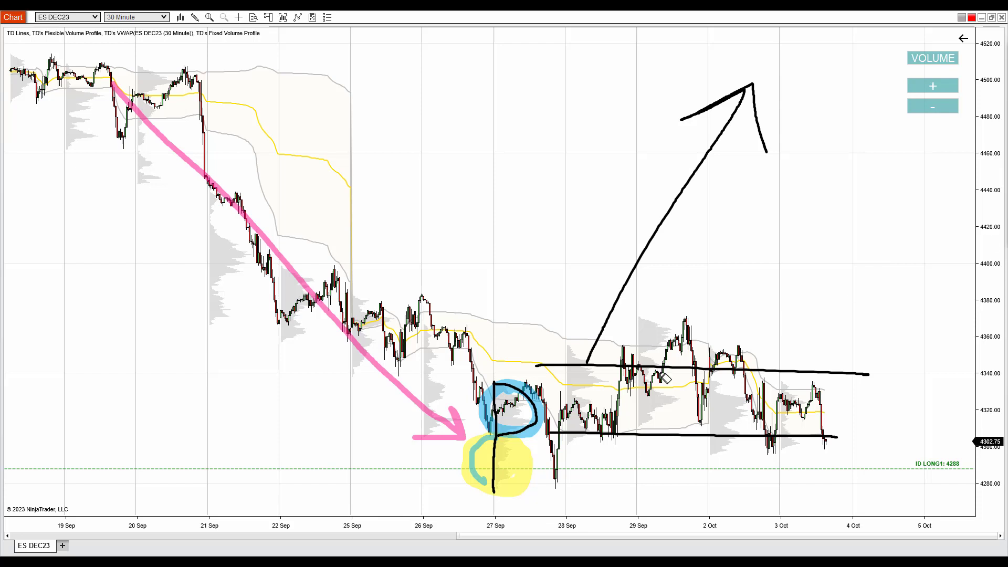
left_click_drag(507, 428, 532, 412)
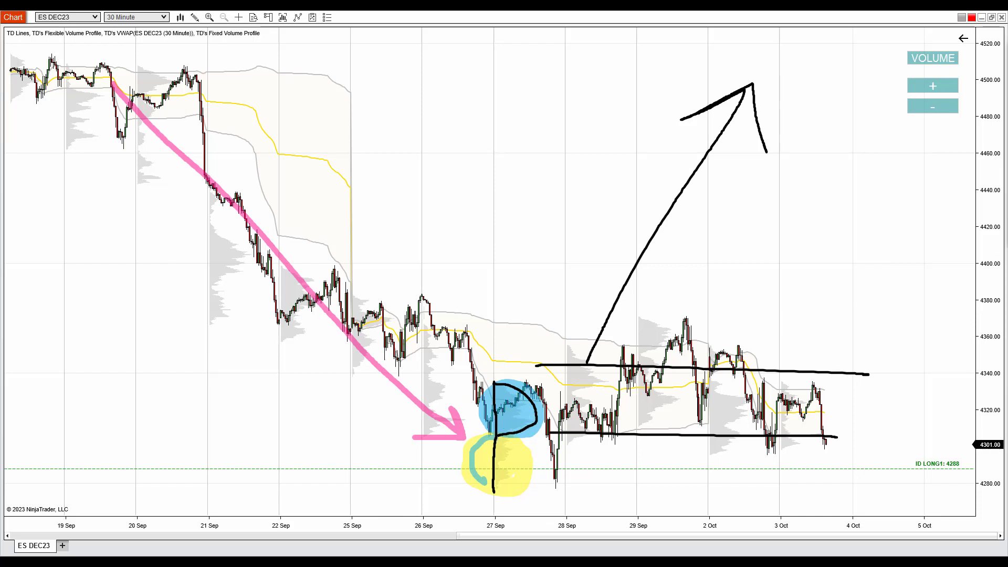
key("e")
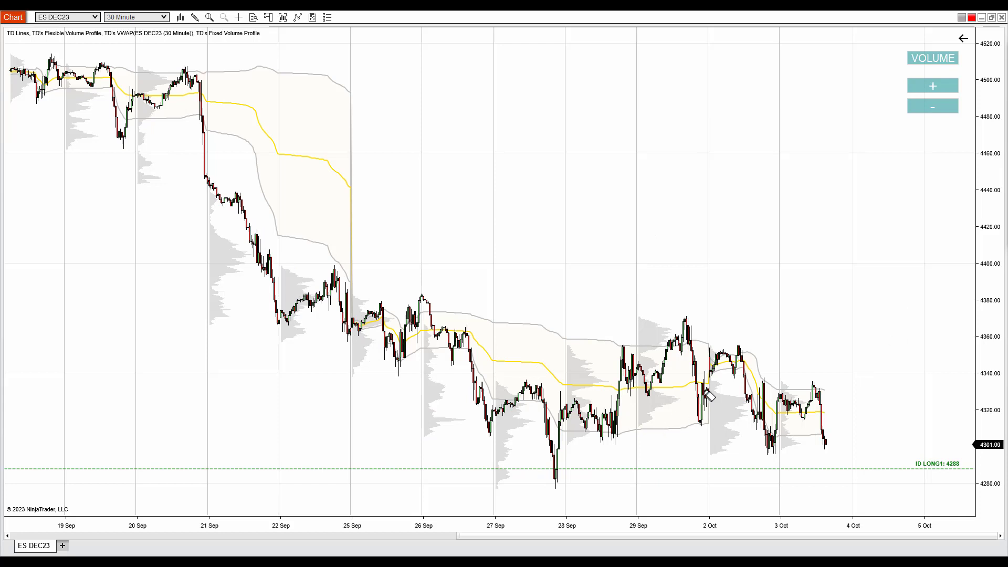
left_click_drag(493, 380, 502, 491)
mouse_move(494, 383)
left_mouse_down()
mouse_move(551, 420)
mouse_move(499, 434)
left_mouse_up()
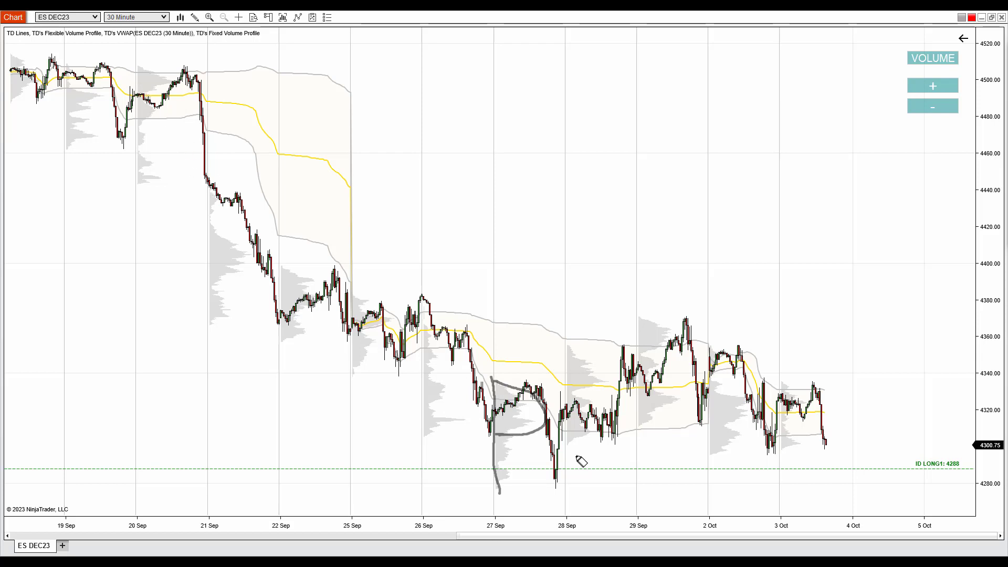
mouse_move(272, 105)
left_mouse_down()
mouse_move(105, 196)
mouse_move(528, 258)
mouse_move(230, 85)
left_mouse_up()
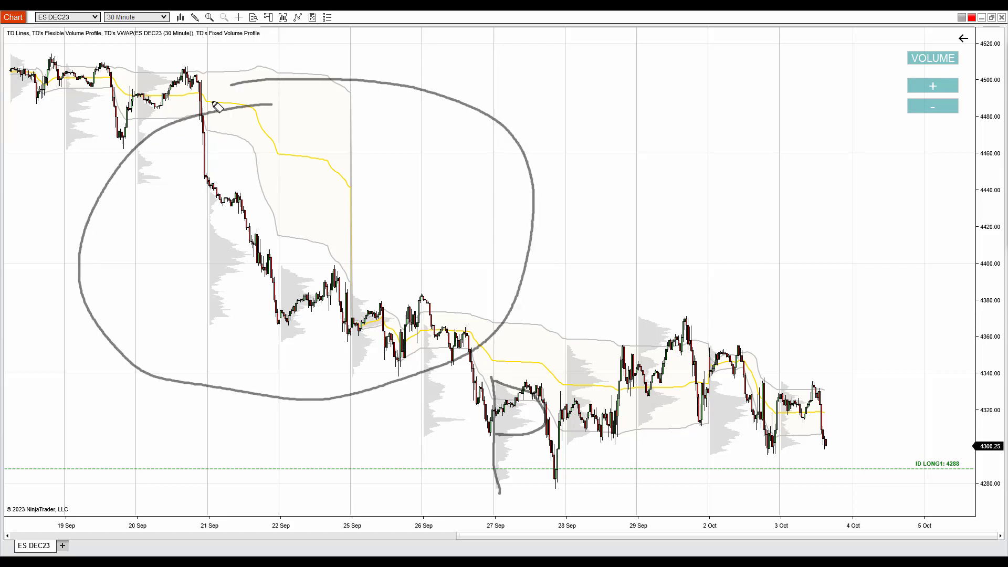
mouse_move(173, 71)
left_mouse_down()
mouse_move(255, 168)
mouse_move(474, 339)
mouse_move(454, 412)
left_mouse_up()
key("e")
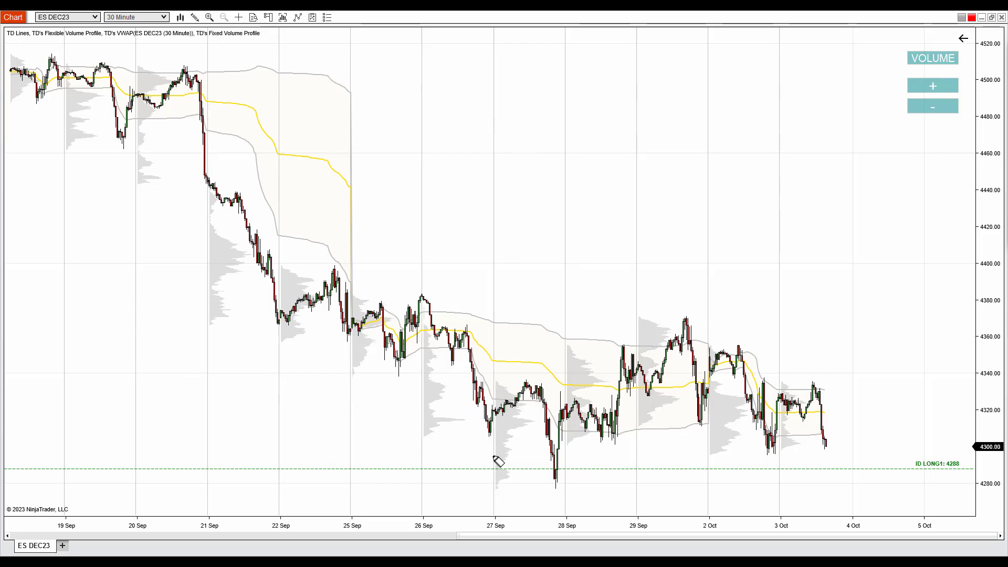
mouse_move(494, 381)
left_mouse_down()
mouse_move(499, 515)
mouse_move(565, 448)
mouse_move(497, 450)
left_mouse_up()
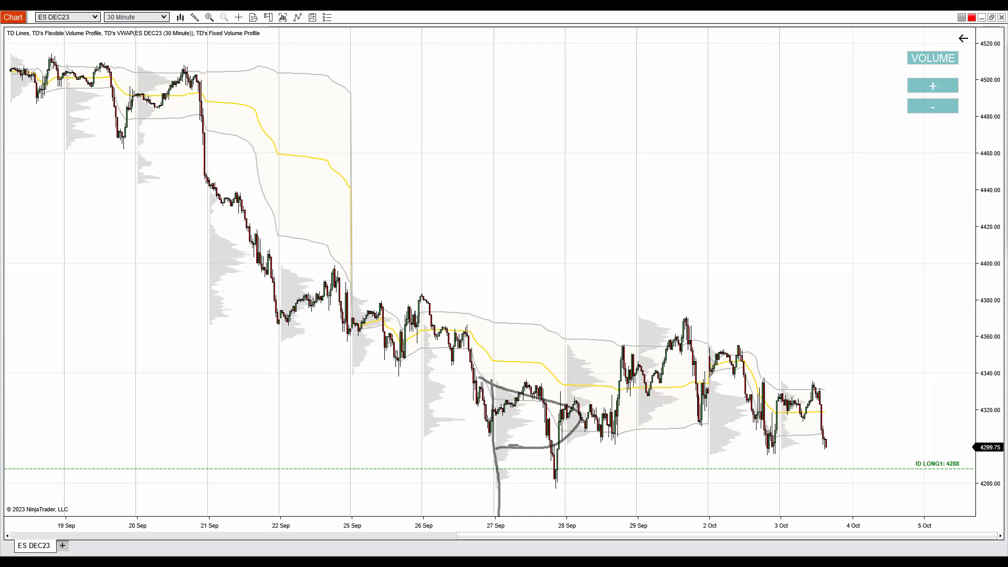
key("Escape")
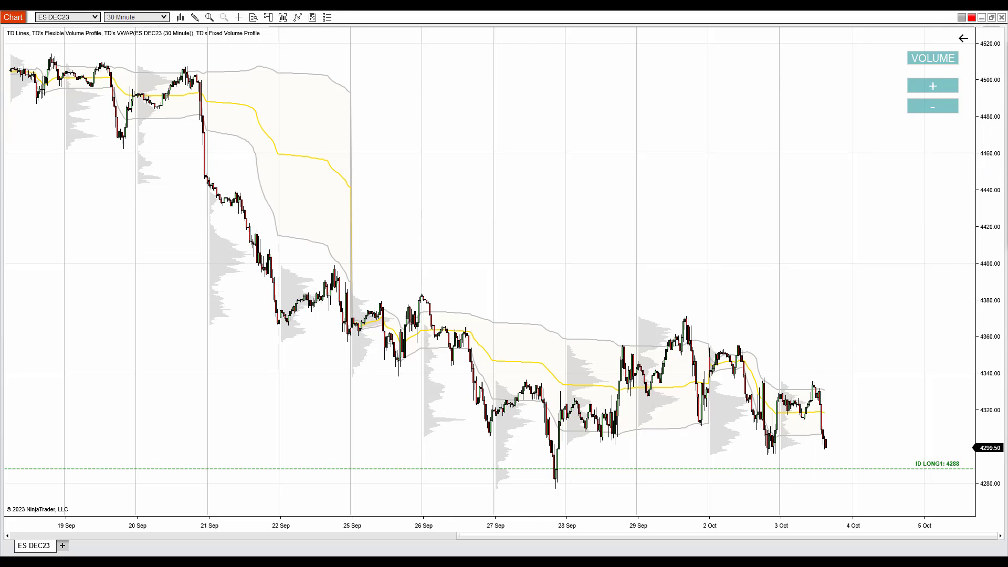
Step: Add a fixed volume profile over 28 Sep, mark the consolidation and retest, then erase the marks
scroll(563, 288, "up", 3)
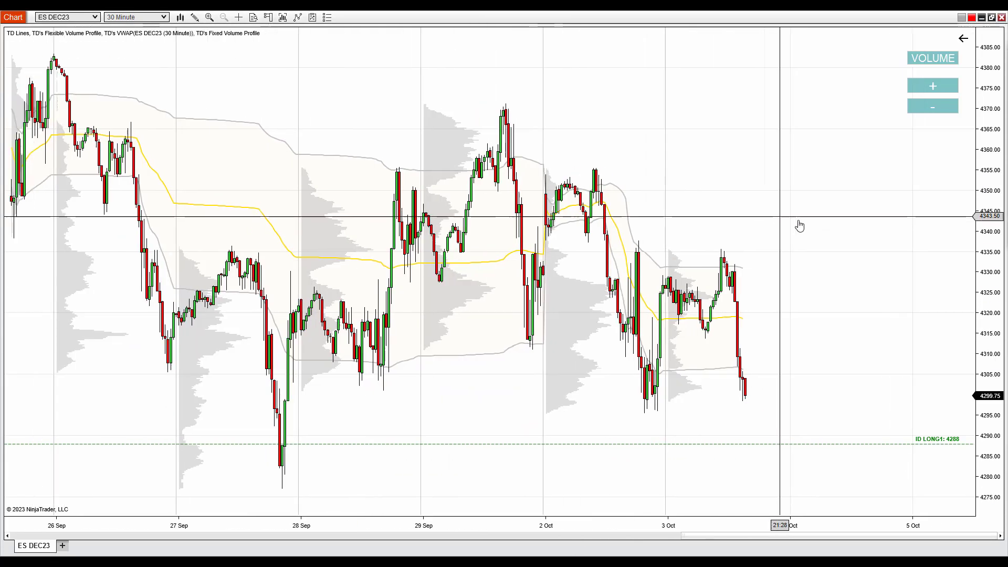
left_click_drag(335, 273, 484, 273)
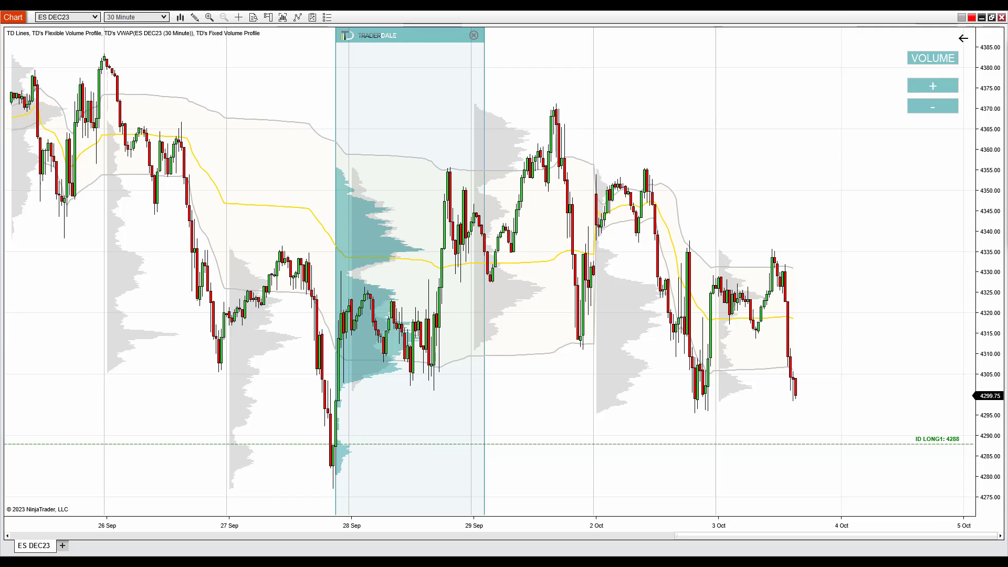
mouse_move(412, 295)
left_mouse_down()
mouse_move(351, 383)
mouse_move(415, 293)
left_mouse_up()
mouse_move(356, 326)
left_mouse_down()
mouse_move(526, 325)
mouse_move(575, 336)
mouse_move(642, 194)
mouse_move(663, 175)
mouse_move(661, 202)
left_mouse_up()
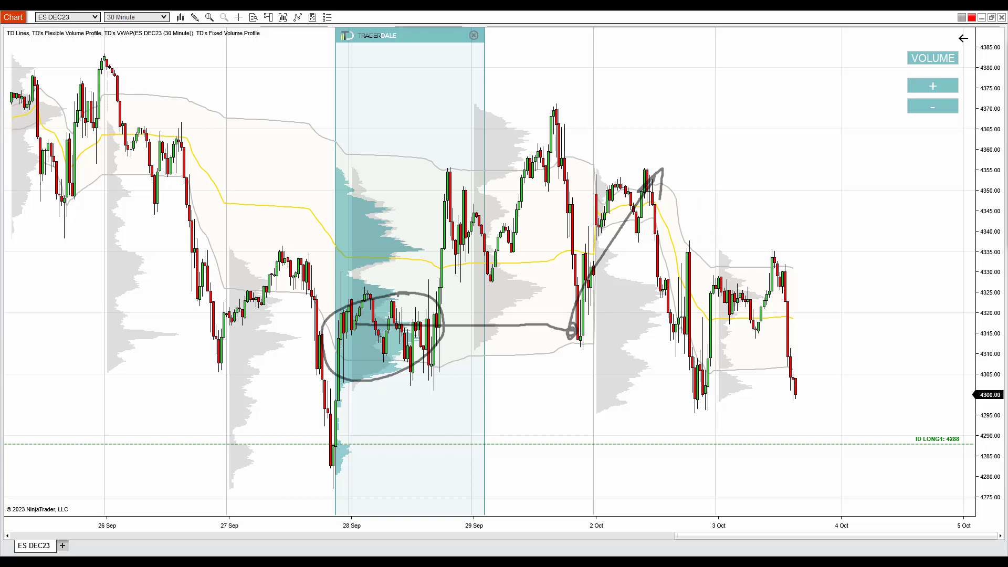
key("Escape")
Step: Show 19 Sep to 4 Oct, move the volume profile onto 27 Sep, and sketch then erase a V
left_click_drag(731, 198, 732, 464)
left_click_drag(660, 461, 837, 471)
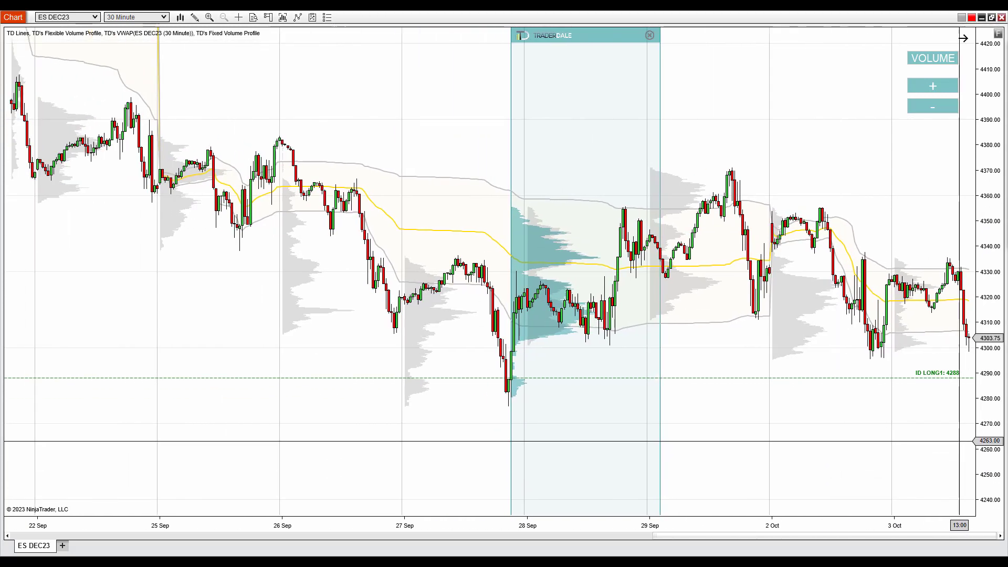
left_click_drag(990, 475, 990, 417)
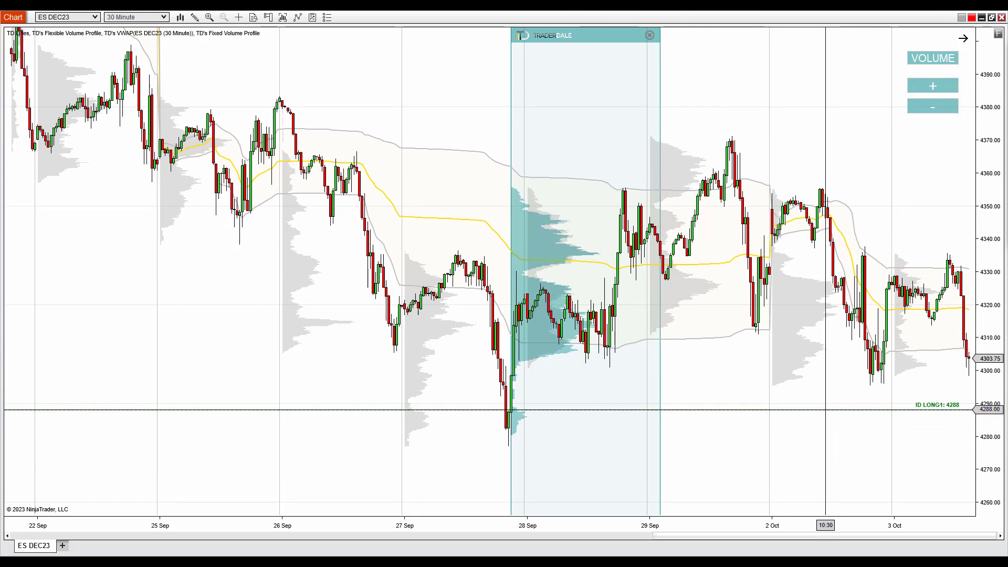
left_click_drag(677, 527, 951, 527)
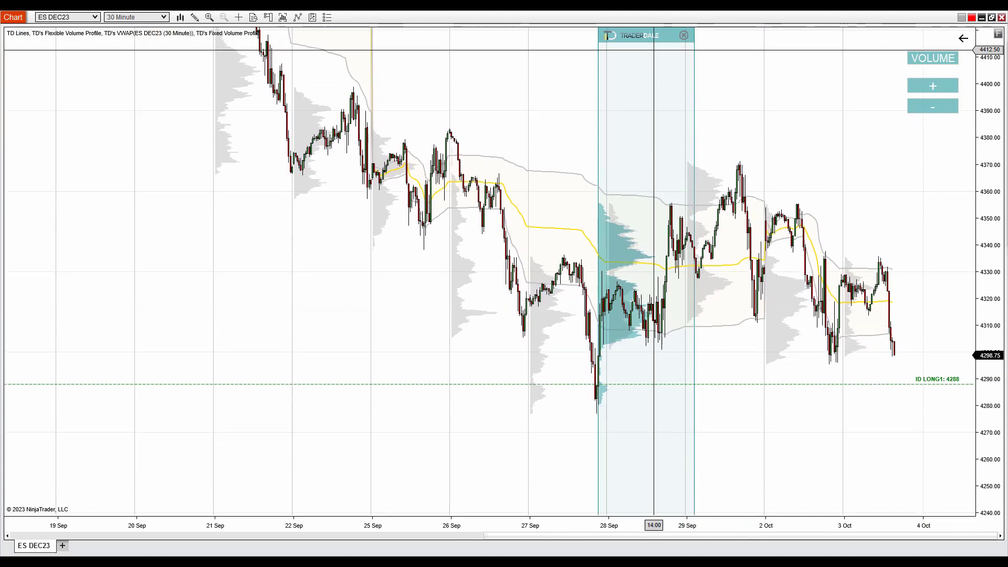
left_click_drag(655, 36, 631, 38)
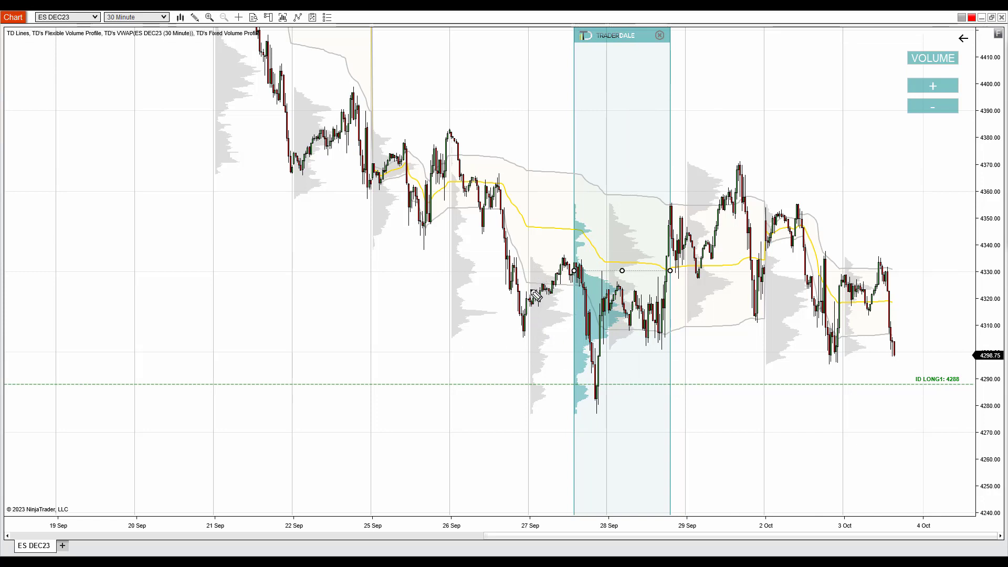
mouse_move(500, 240)
left_mouse_down()
mouse_move(599, 407)
mouse_move(678, 233)
left_mouse_up()
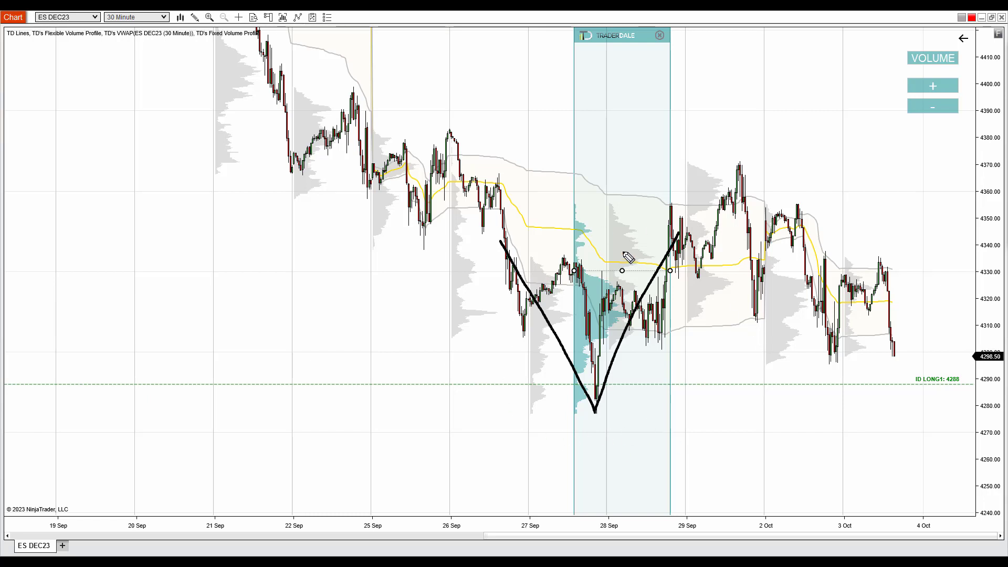
key("e")
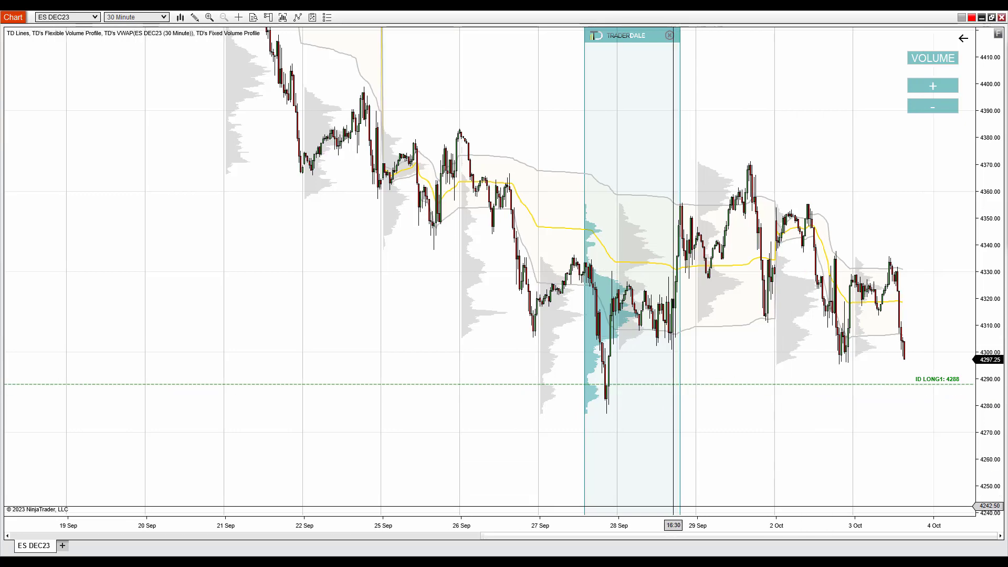
Step: Widen the bars and circle the 28 Sep low near the 4288 level
left_click_drag(684, 527, 489, 536)
scroll(522, 472, "right", 5)
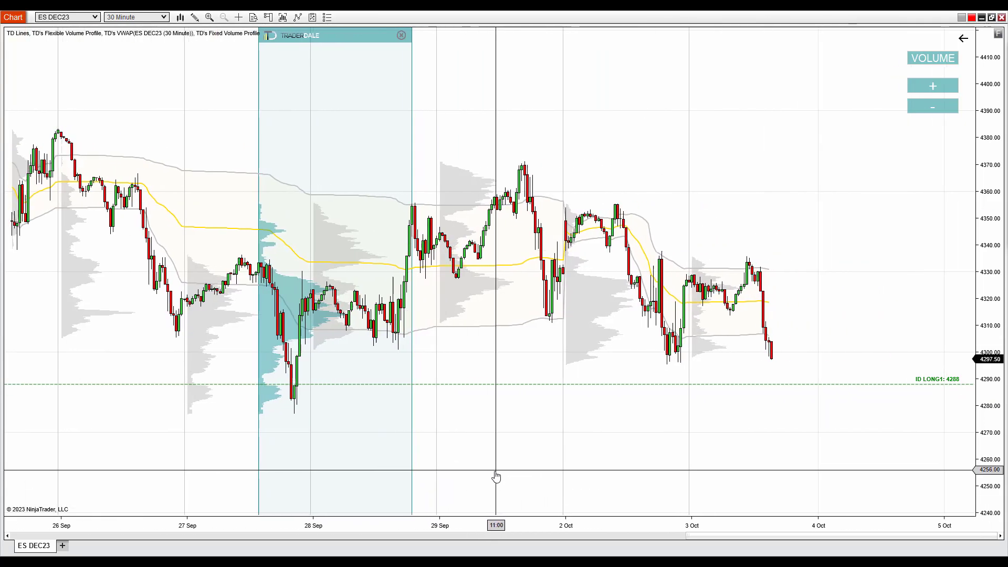
mouse_move(248, 383)
left_mouse_down()
mouse_move(298, 387)
mouse_move(266, 409)
mouse_move(247, 383)
left_mouse_up()
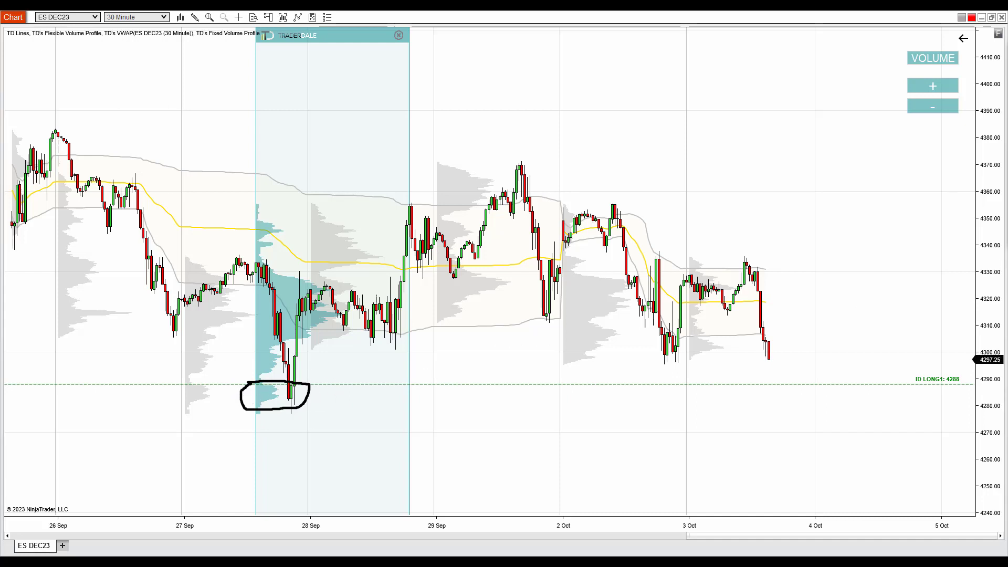
Step: Draw the 4288 support line, a pink pullback path, and a 'Sup.' label beneath it
left_click_drag(235, 385, 888, 385)
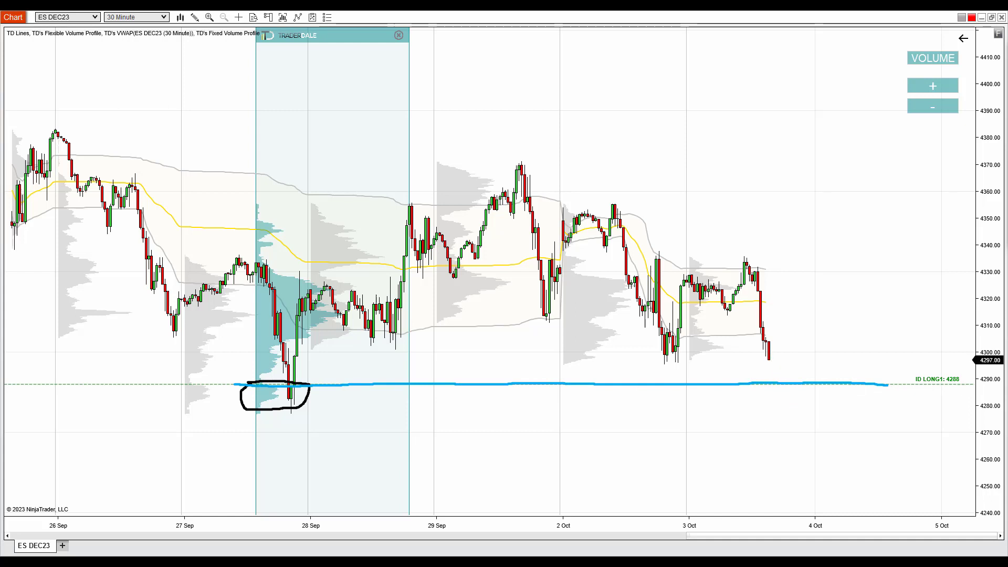
mouse_move(768, 355)
left_mouse_down()
mouse_move(789, 383)
mouse_move(808, 362)
mouse_move(819, 284)
mouse_move(853, 295)
left_mouse_up()
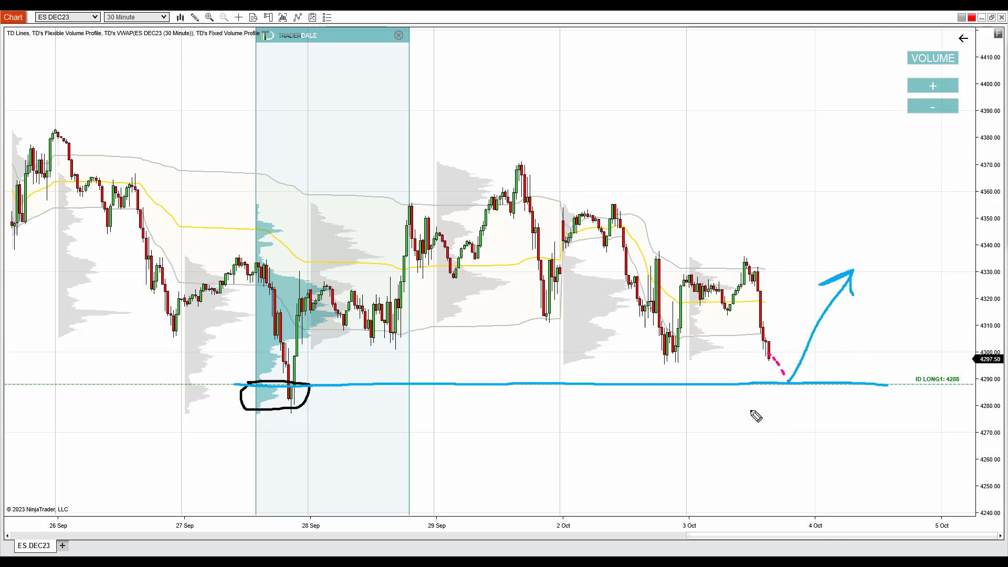
mouse_move(753, 409)
left_mouse_down()
mouse_move(725, 443)
mouse_move(773, 446)
mouse_move(779, 469)
left_mouse_up()
left_click_drag(779, 434, 781, 447)
left_click(801, 445)
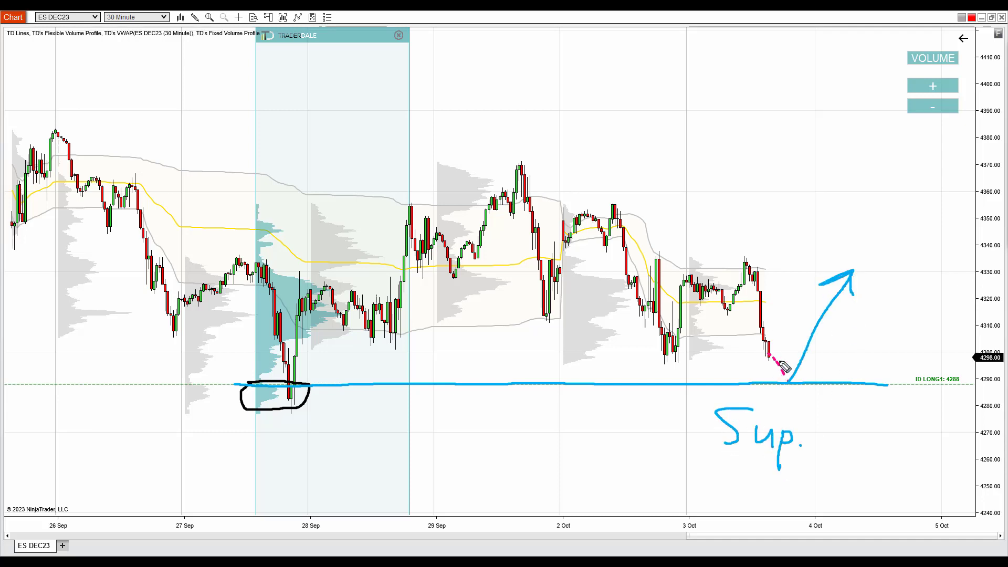
Step: Extend the path to support, circle the bounce and entry, then clear the drawings
left_click_drag(784, 368, 786, 378)
mouse_move(786, 373)
left_mouse_down()
mouse_move(801, 391)
mouse_move(789, 381)
left_mouse_up()
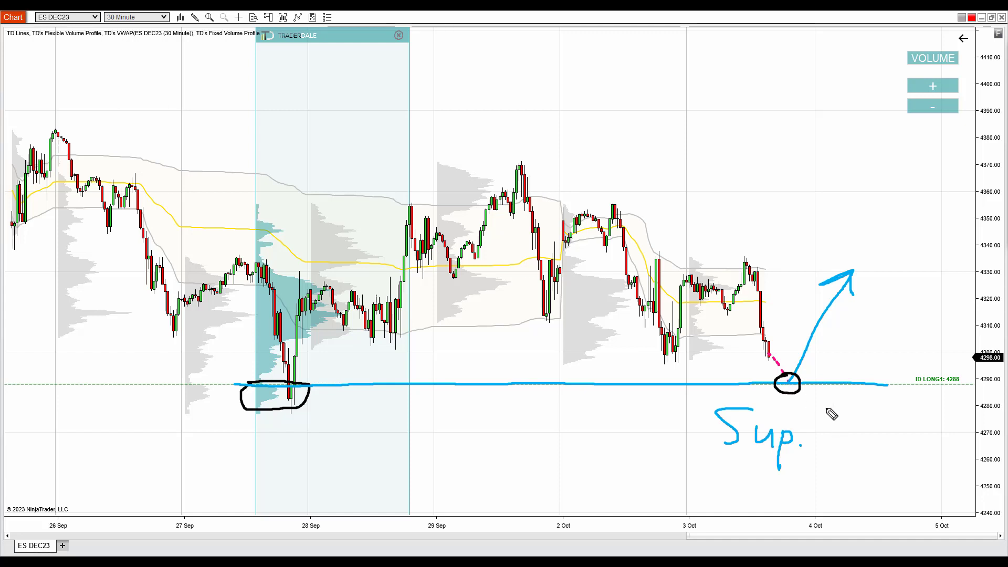
mouse_move(764, 385)
left_mouse_down()
mouse_move(812, 385)
mouse_move(754, 385)
mouse_move(772, 380)
left_mouse_up()
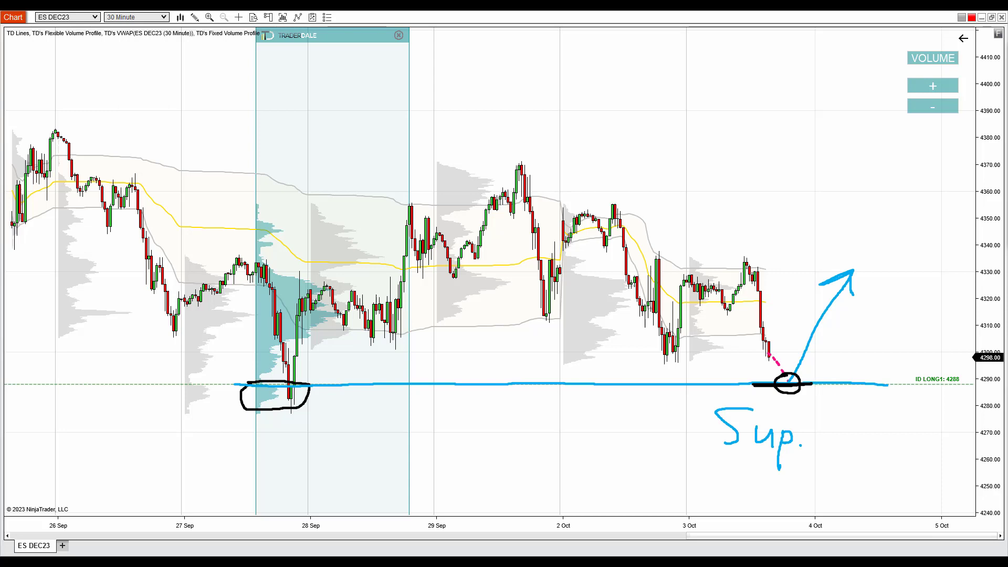
key("Escape")
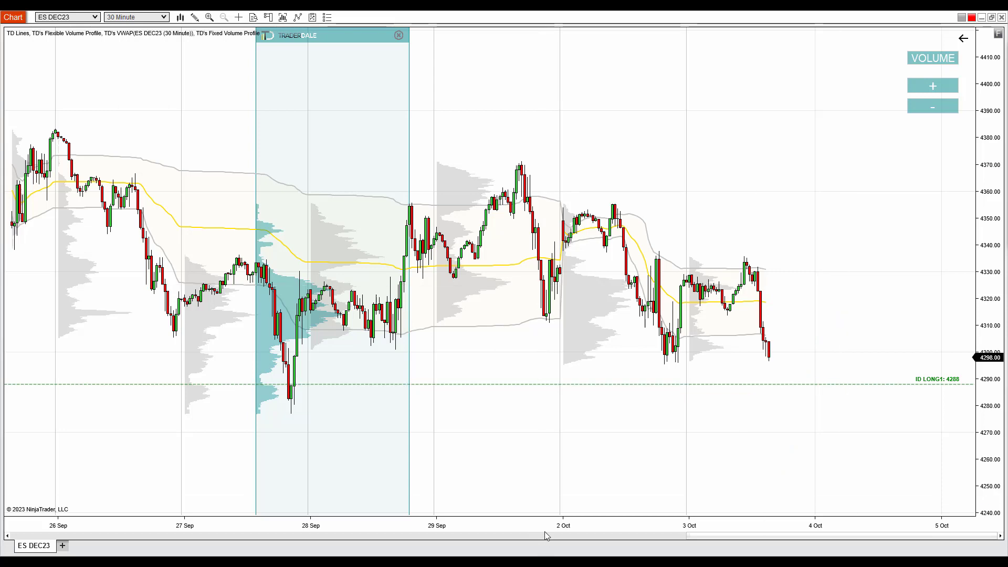
left_click_drag(545, 534, 711, 525)
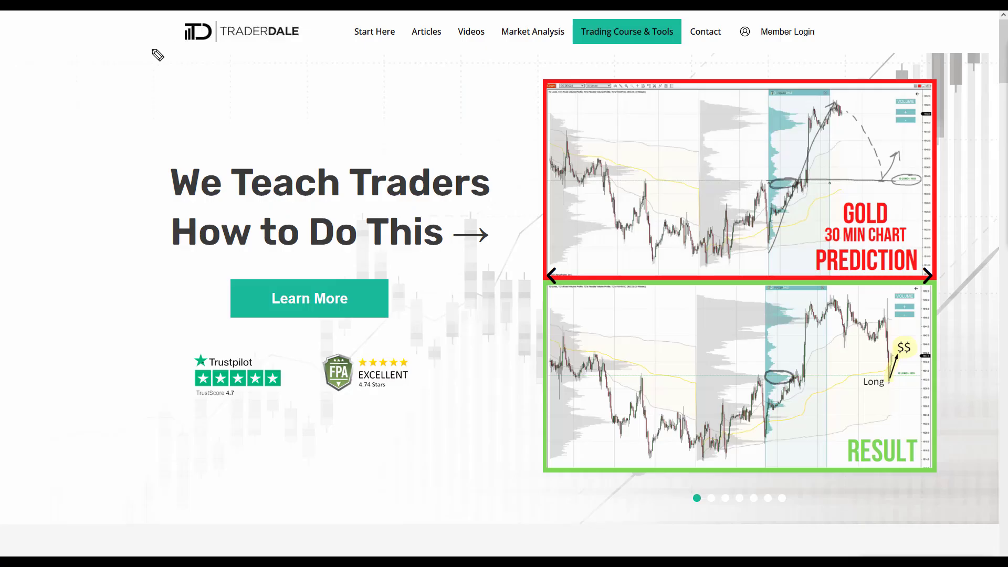
Step: Underline the TRADERDALE logo, go to Trading Course & Tools, and outline then erase the Elite Pack box
left_click_drag(140, 48, 318, 49)
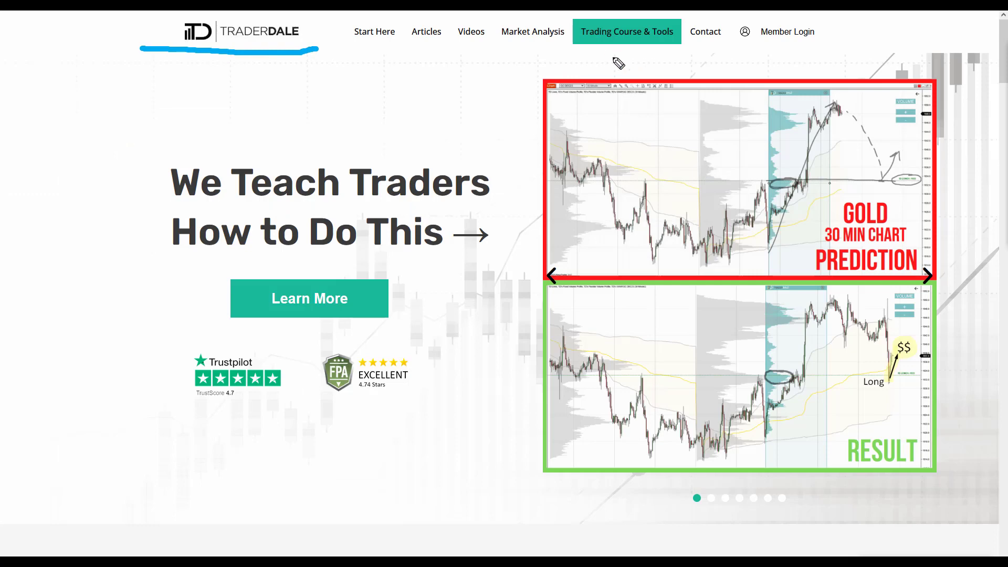
left_click_drag(445, 130, 568, 74)
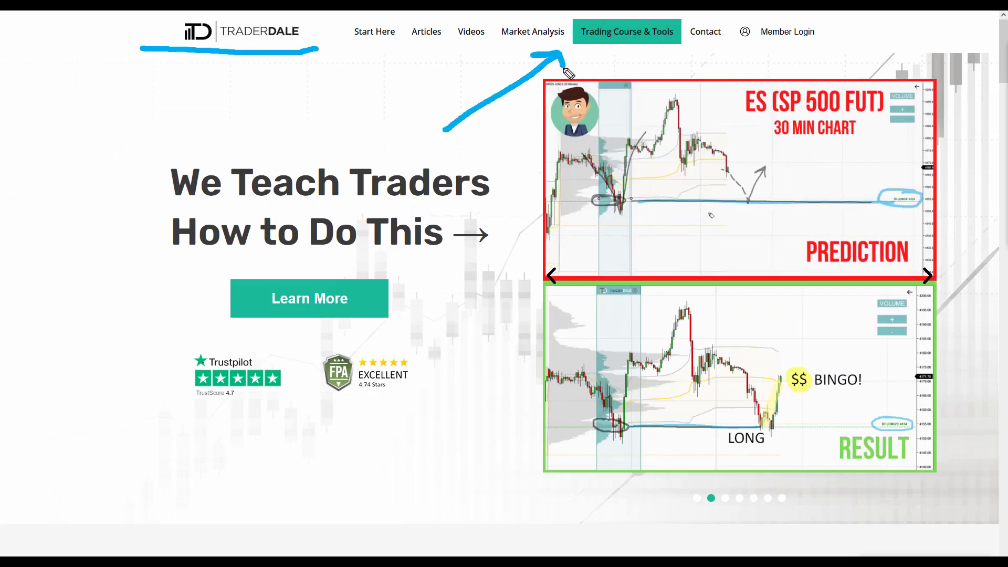
left_click(632, 33)
scroll(871, 209, "down", 8)
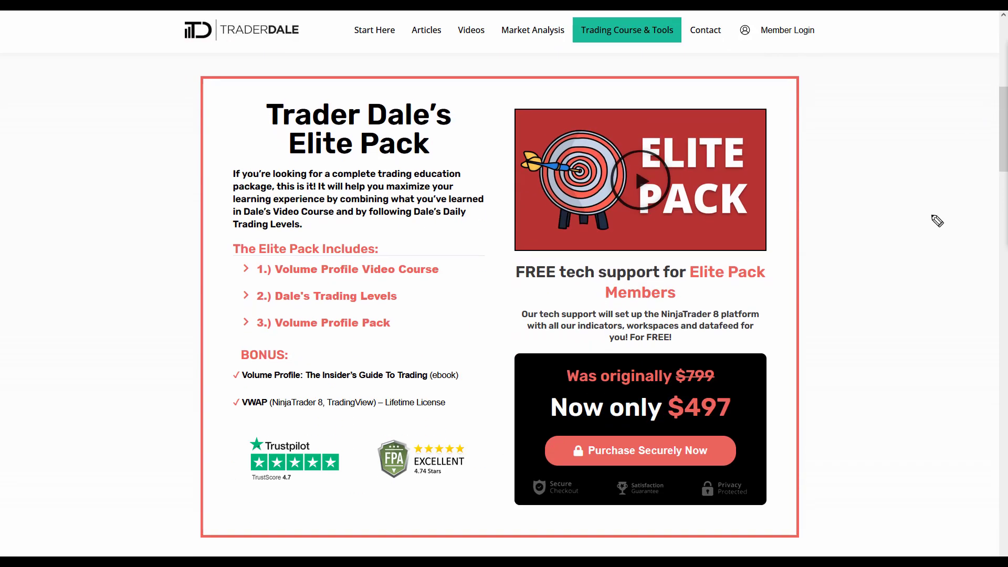
mouse_move(153, 77)
left_mouse_down()
mouse_move(682, 75)
mouse_move(831, 473)
mouse_move(440, 549)
mouse_move(162, 347)
mouse_move(155, 89)
left_mouse_up()
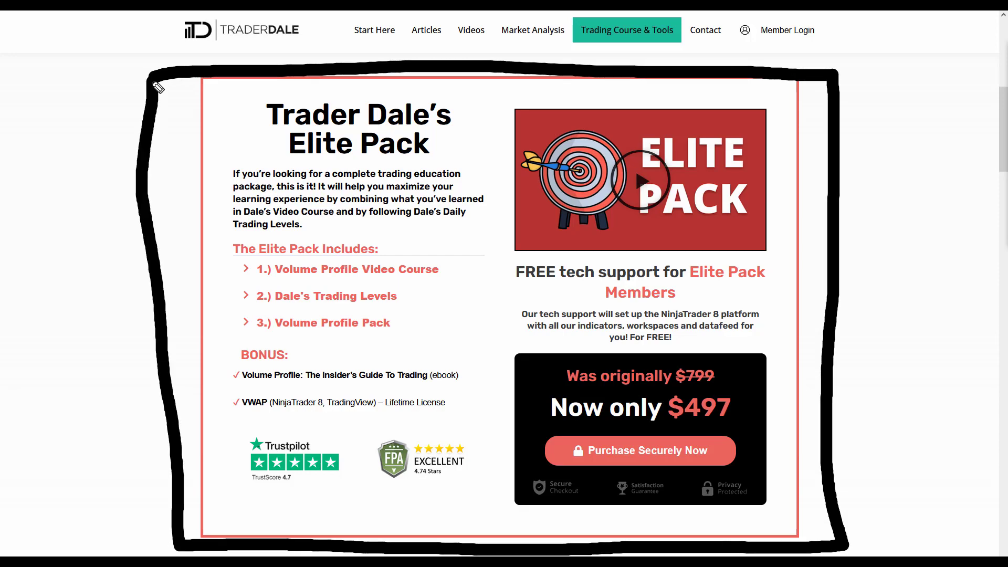
key("Escape")
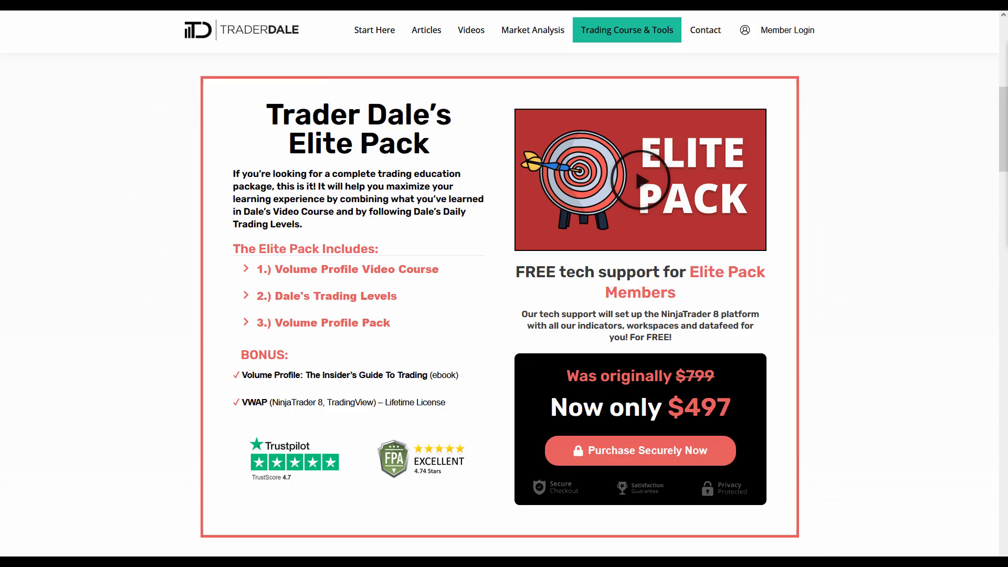
Step: Outline and circle the Order Flow Pack, erase it, then circle the Elite Pack video thumbnail
scroll(817, 196, "down", 9)
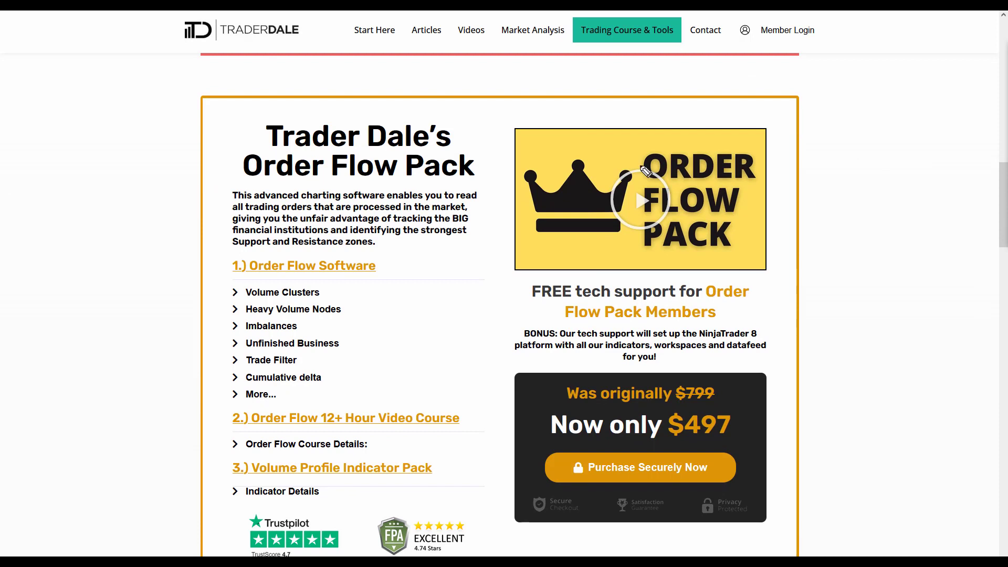
mouse_move(186, 95)
left_mouse_down()
mouse_move(857, 238)
mouse_move(843, 557)
left_mouse_up()
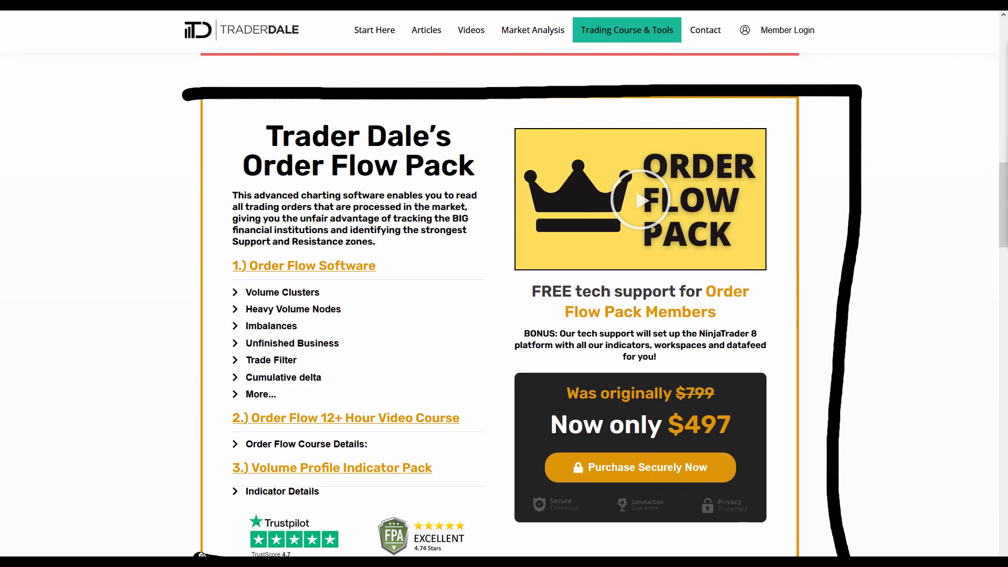
mouse_move(202, 556)
left_mouse_down()
mouse_move(162, 128)
mouse_move(197, 104)
left_mouse_up()
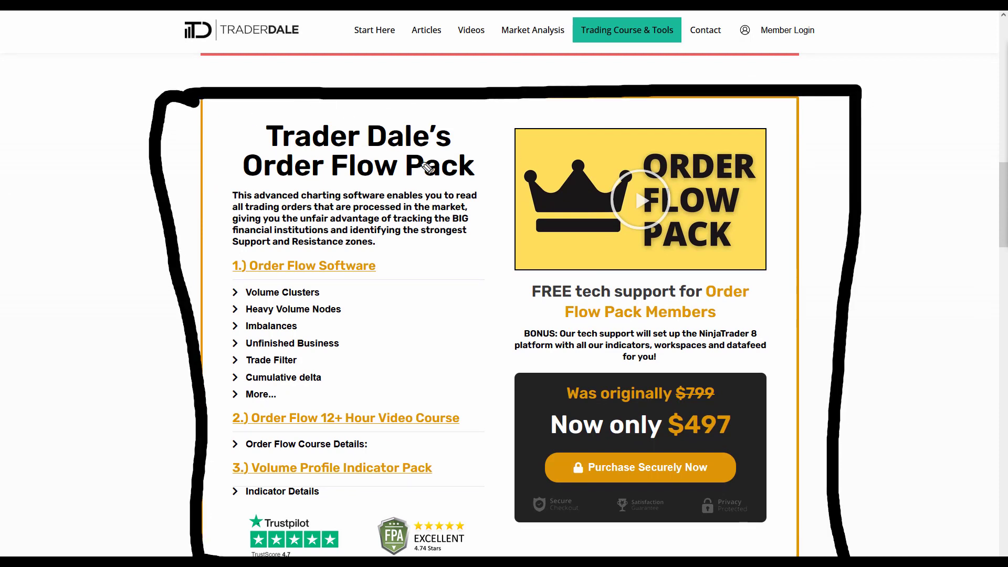
mouse_move(678, 127)
left_mouse_down()
mouse_move(641, 134)
mouse_move(788, 165)
mouse_move(672, 128)
left_mouse_up()
key("e")
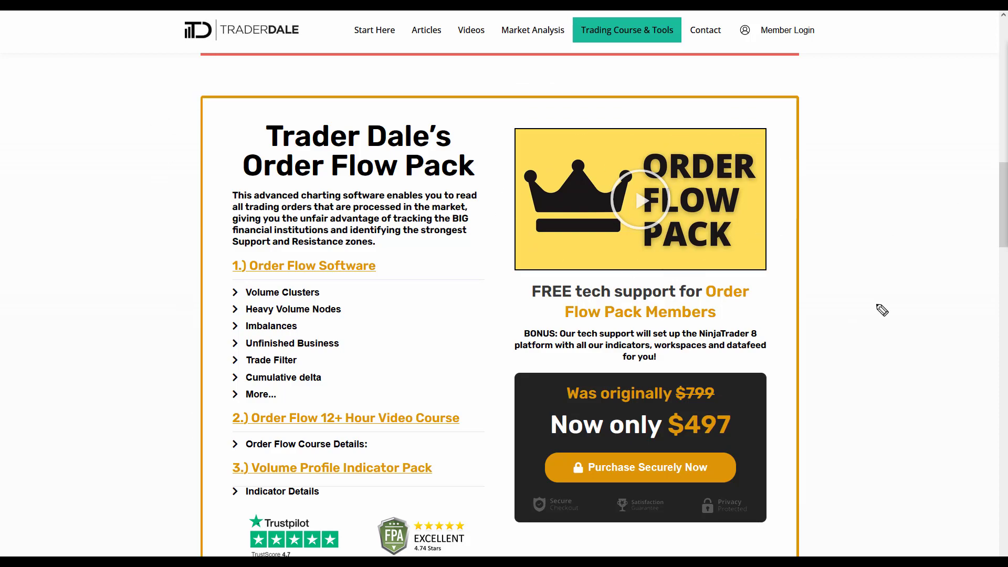
scroll(882, 290, "down", 10)
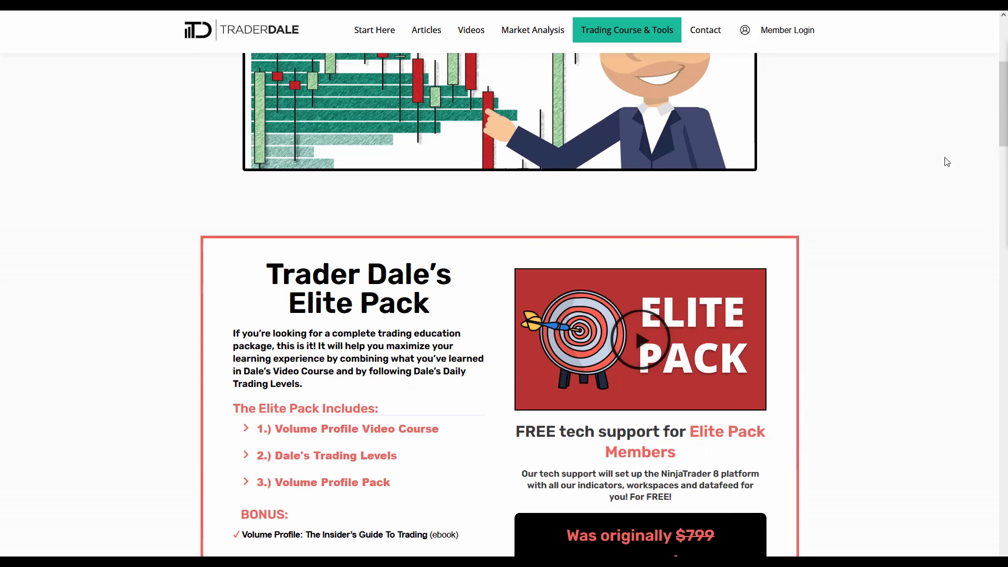
mouse_move(577, 120)
left_mouse_down()
mouse_move(656, 103)
mouse_move(832, 100)
left_mouse_up()
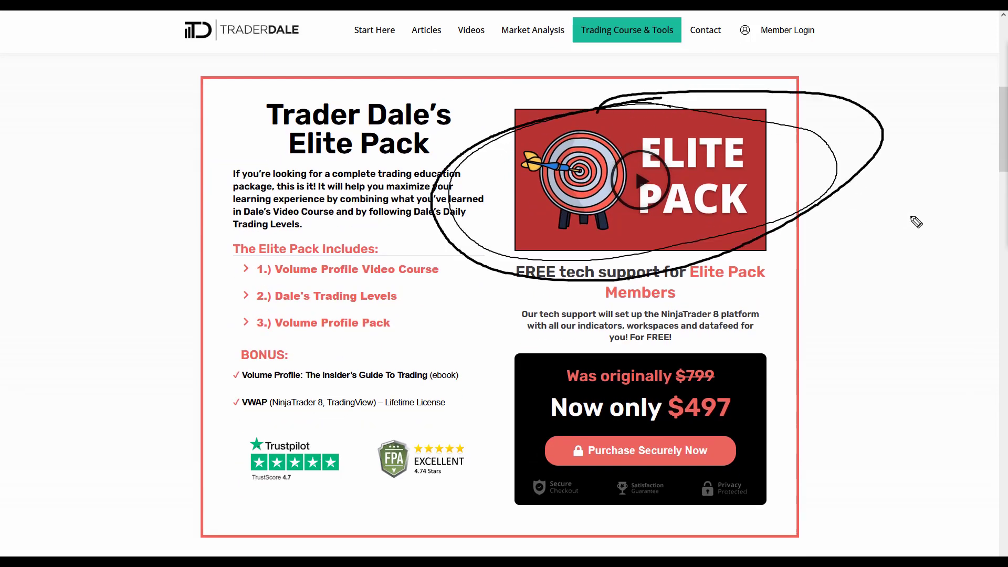